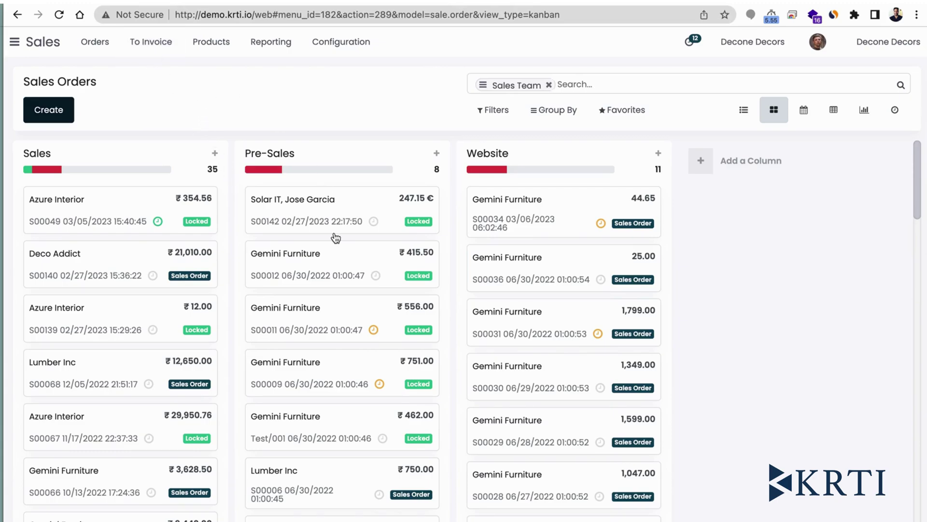
# Open the Azure Interior sales order dated 03/05/2023 from the list of orders to invoice
pyautogui.scroll(-2, 336, 238)
pyautogui.scroll(2, 334, 237)
pyautogui.click(168, 48)
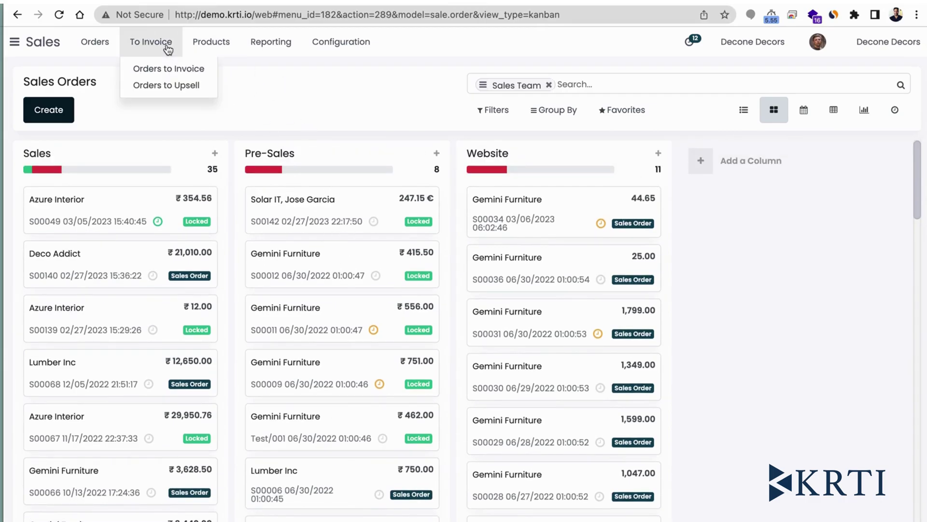
pyautogui.click(177, 73)
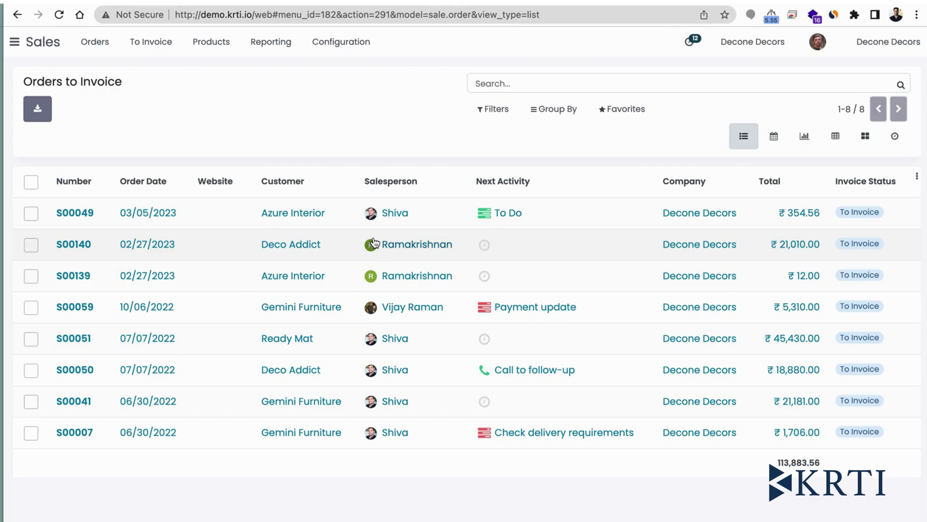
pyautogui.click(325, 213)
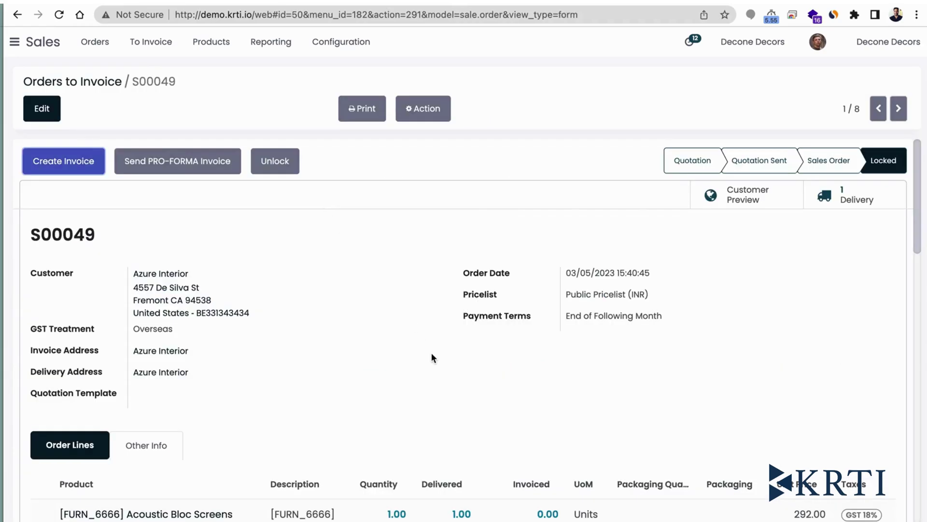
# Create a regular invoice for the Azure Interior order after reviewing its order lines
pyautogui.scroll(-2, 572, 353)
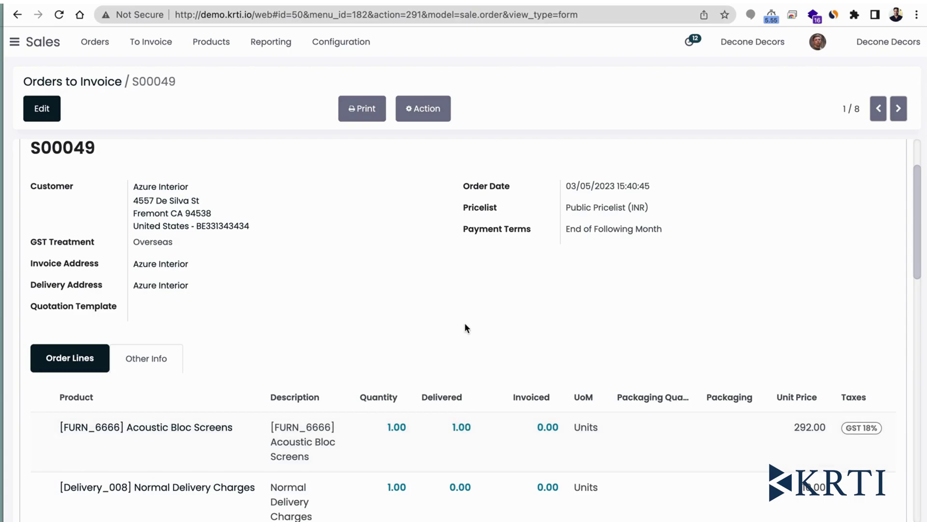
pyautogui.scroll(1, 467, 328)
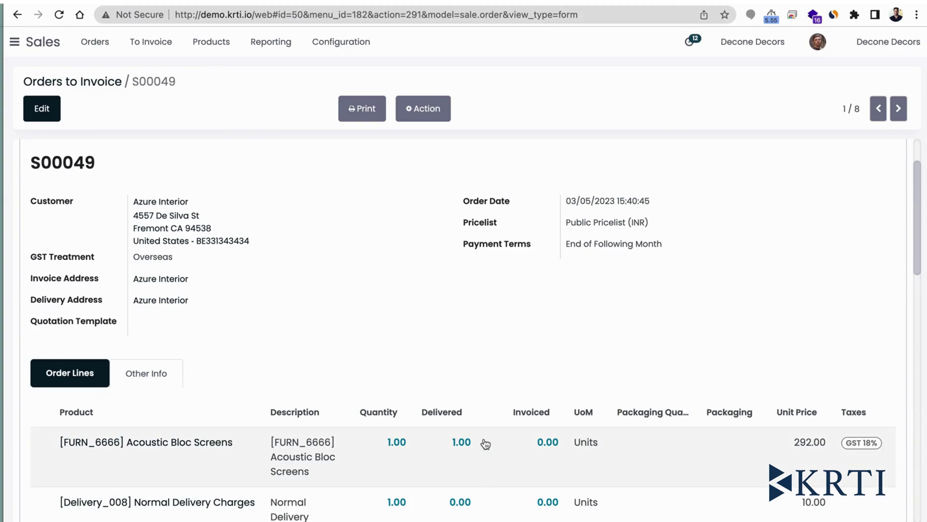
pyautogui.scroll(1, 519, 372)
pyautogui.scroll(2, 518, 373)
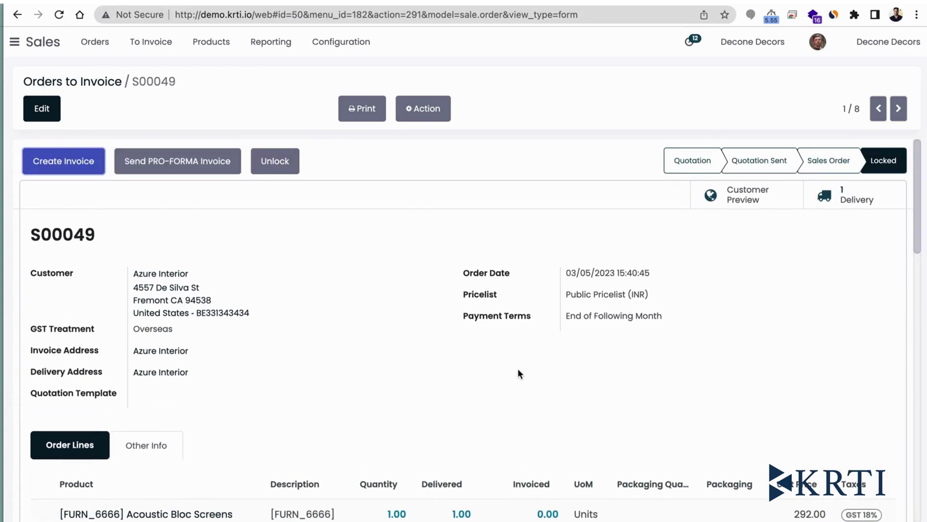
pyautogui.scroll(-4, 495, 341)
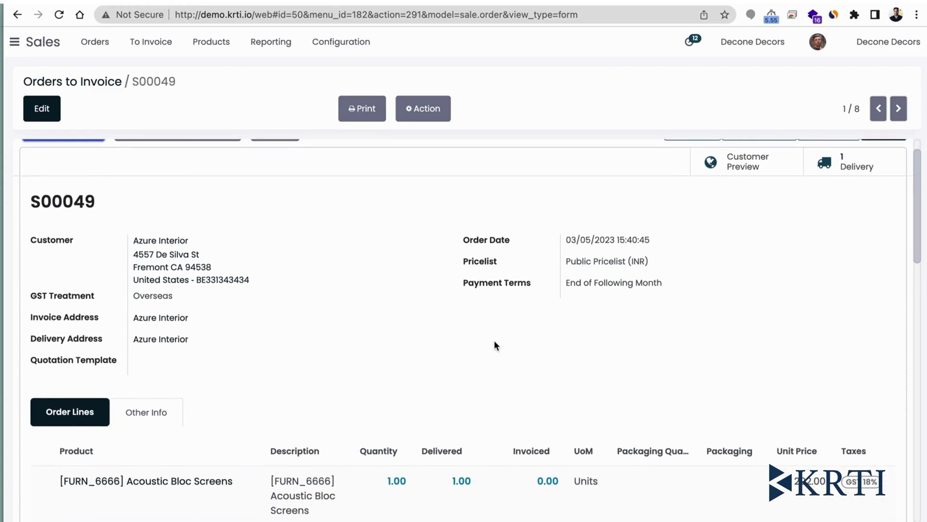
pyautogui.scroll(4, 495, 346)
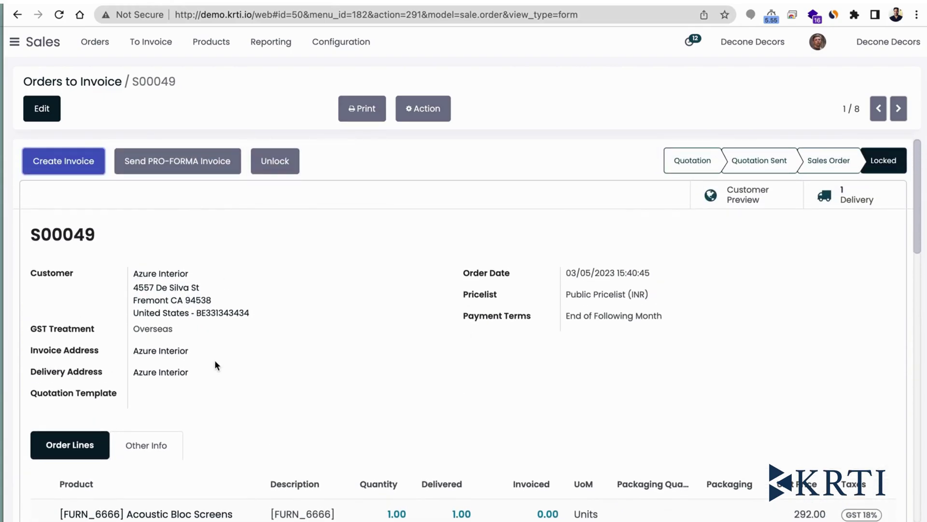
pyautogui.click(60, 169)
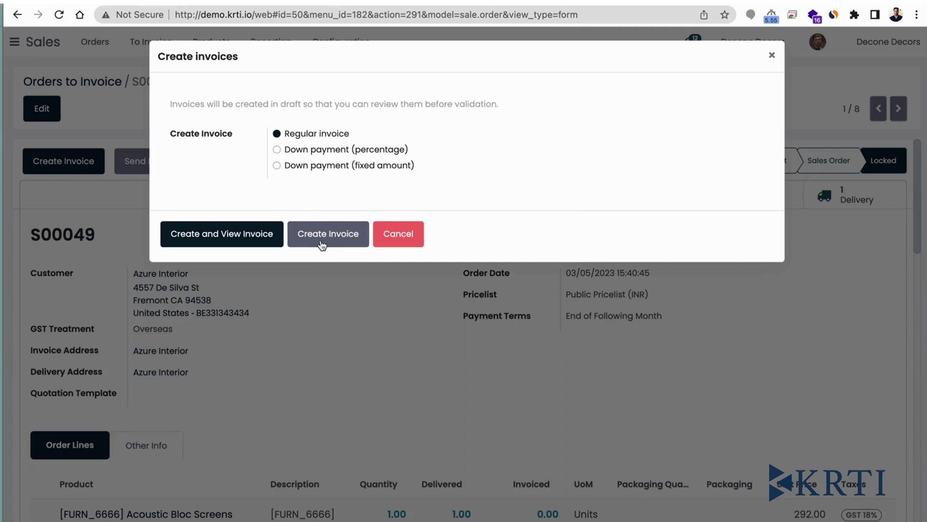
pyautogui.click(246, 240)
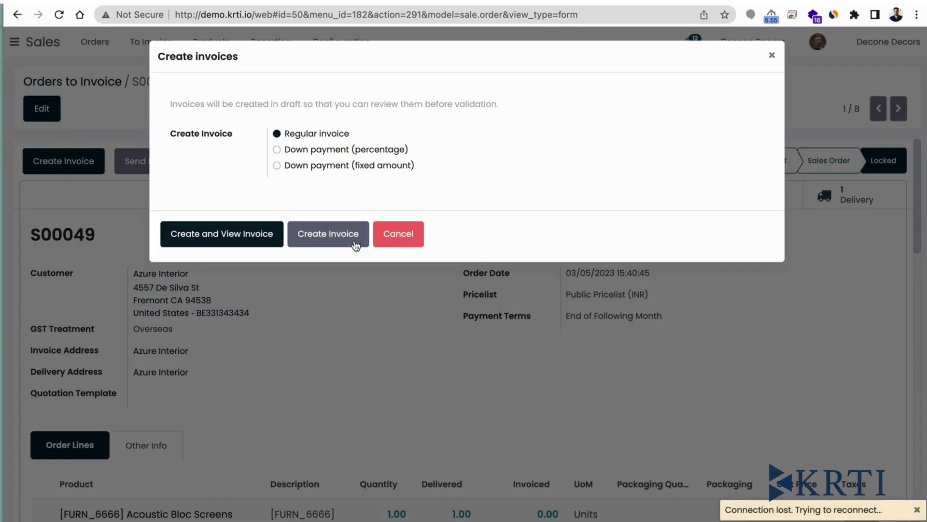
pyautogui.click(386, 247)
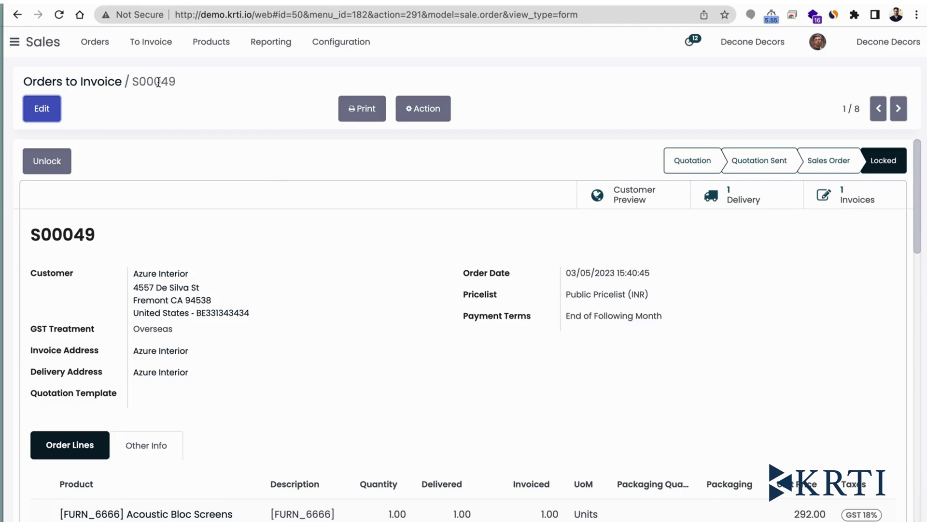
# Open the draft customer invoice linked to the sales order and confirm it
pyautogui.scroll(-1, 369, 325)
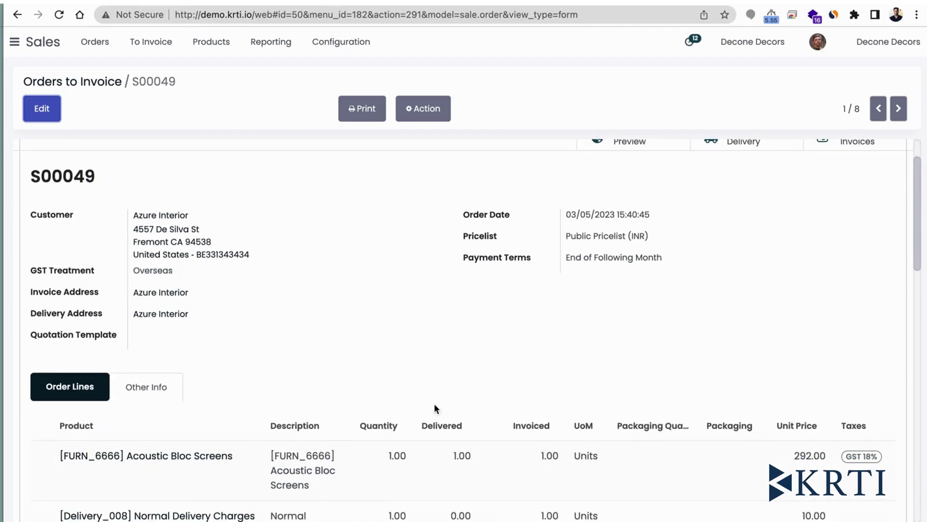
pyautogui.scroll(1, 481, 441)
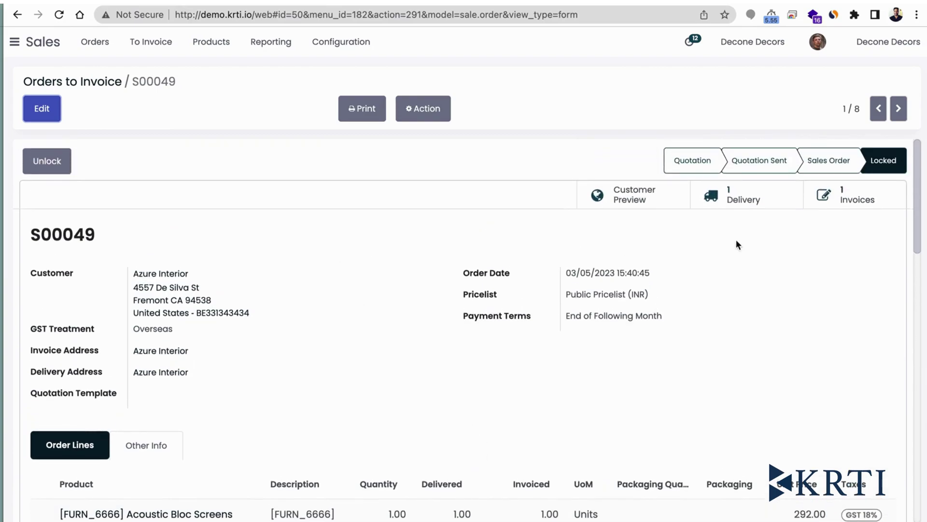
pyautogui.click(843, 207)
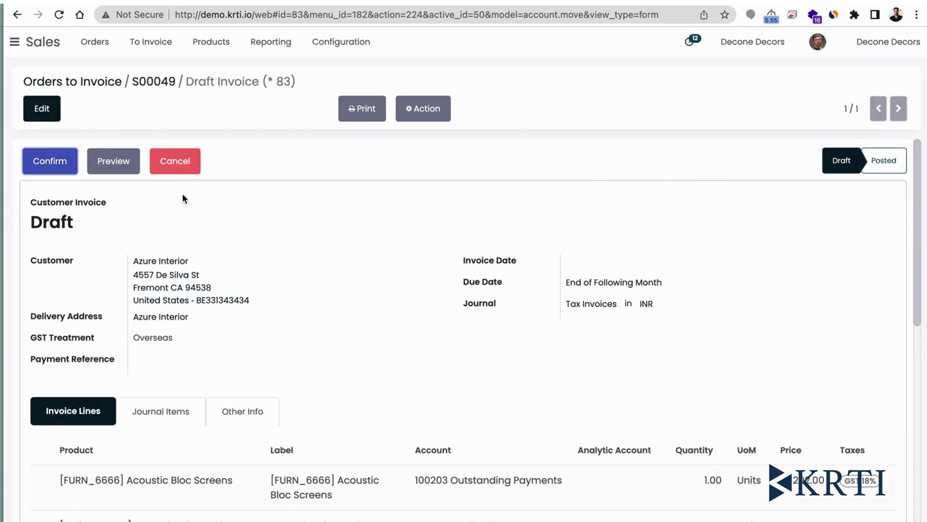
pyautogui.click(35, 168)
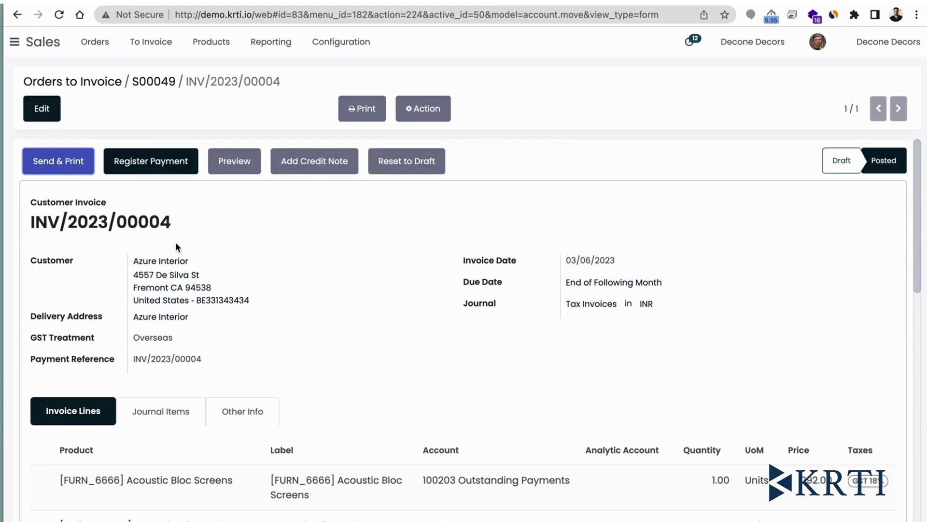
# Print the posted invoice to PDF using the Invoices report
pyautogui.scroll(-1, 176, 248)
pyautogui.scroll(1, 177, 247)
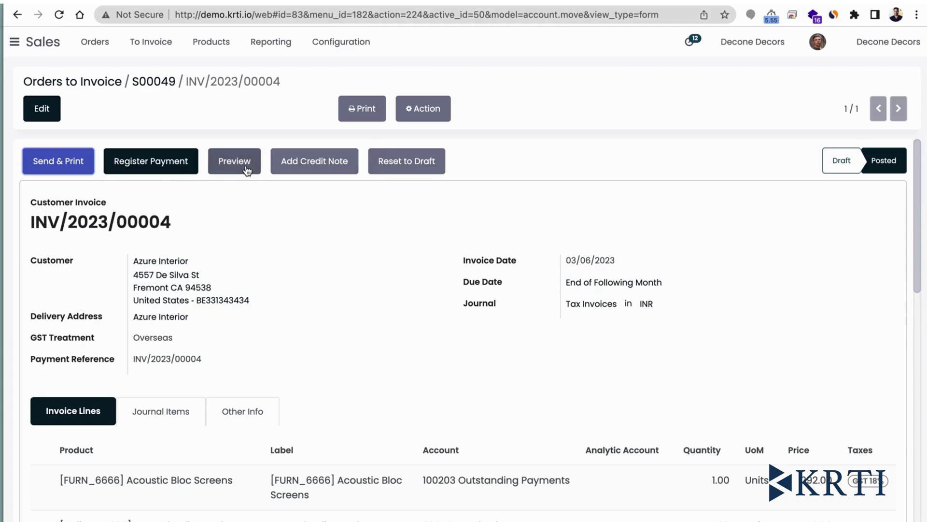
pyautogui.click(352, 120)
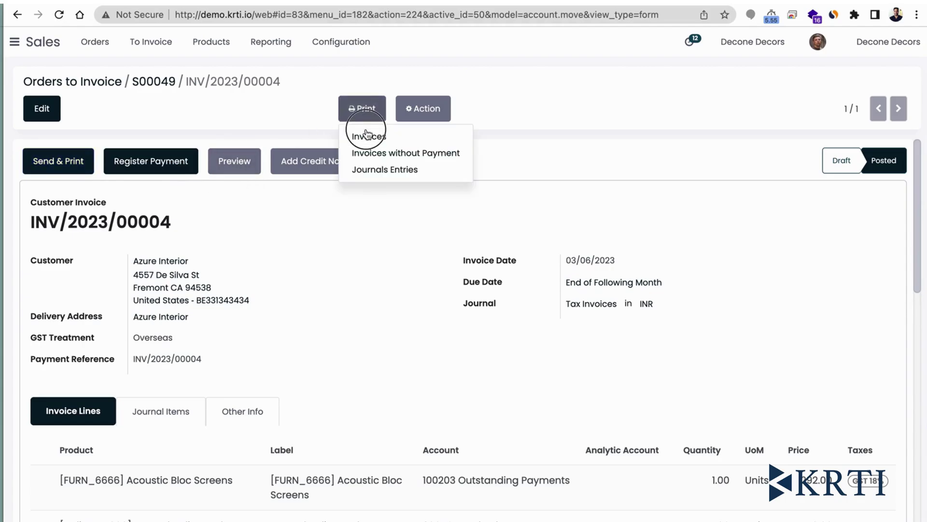
pyautogui.click(368, 136)
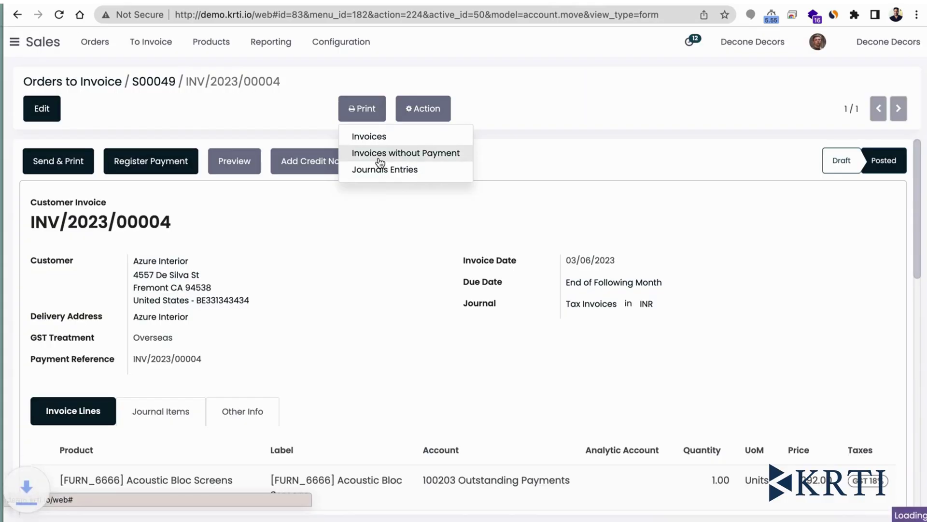
# Open the downloaded invoice PDF, check its lines, taxes and total, and close it to return to the invoice
pyautogui.click(77, 514)
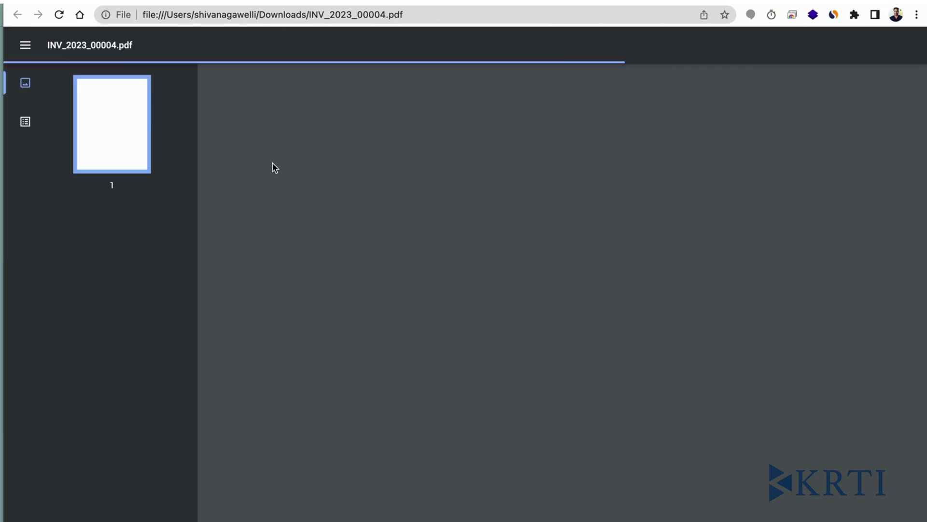
pyautogui.scroll(-2, 466, 332)
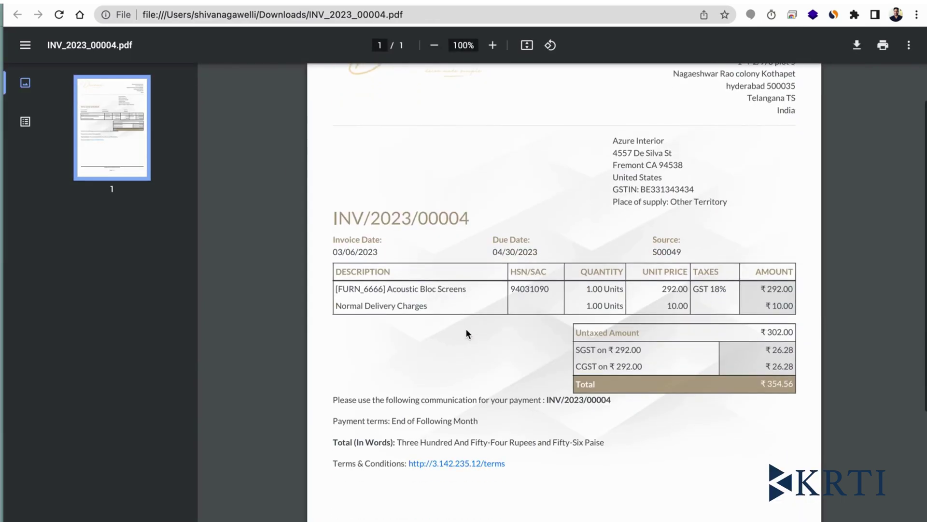
pyautogui.scroll(2, 466, 333)
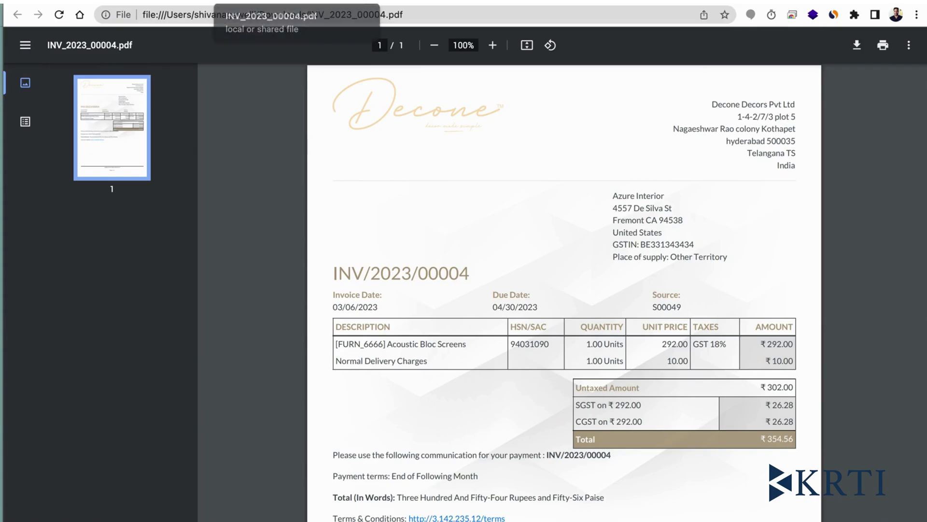
pyautogui.hotkey('ctrl', 'w')
pyautogui.click(324, 277)
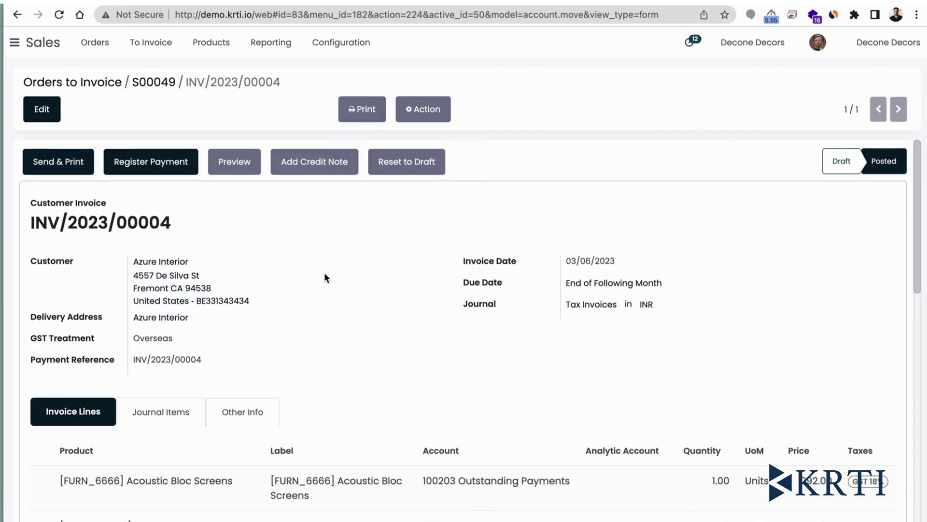
# Examine the posted invoice's journal items, including the debit, credit and GST entries, and return to its invoice lines
pyautogui.scroll(-1, 324, 278)
pyautogui.scroll(-2, 325, 277)
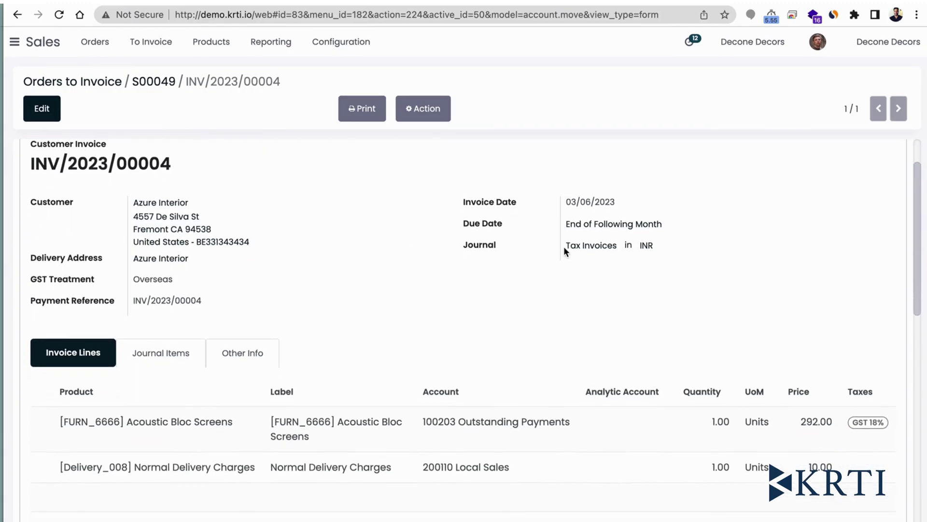
pyautogui.scroll(3, 555, 249)
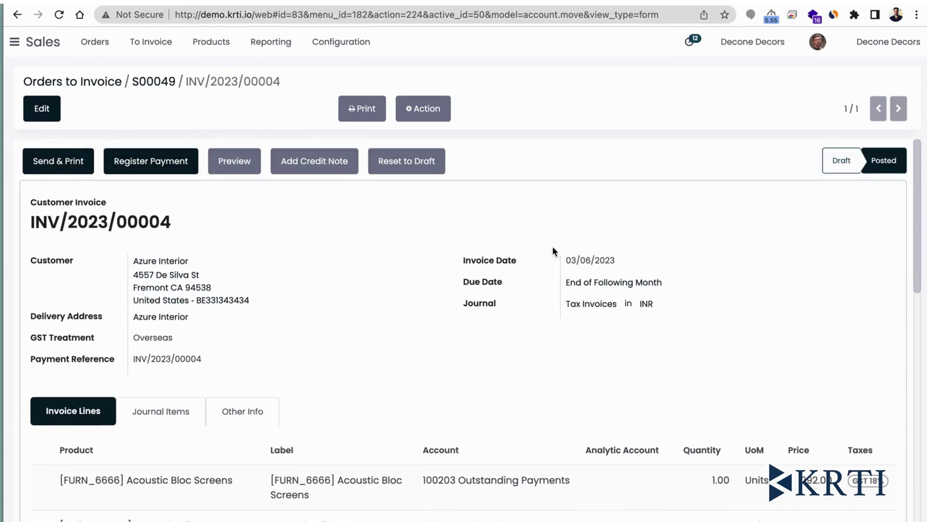
pyautogui.click(145, 411)
pyautogui.scroll(-3, 298, 342)
pyautogui.scroll(-3, 298, 344)
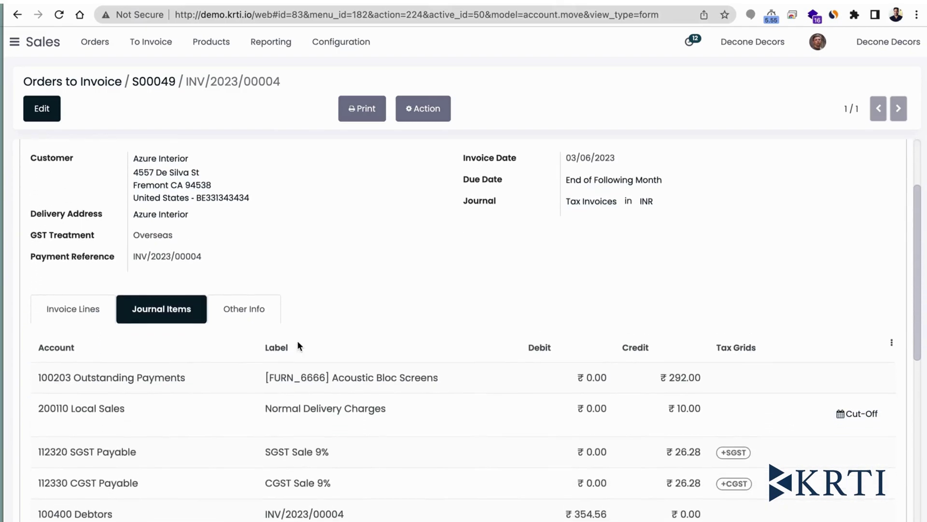
pyautogui.scroll(1, 298, 345)
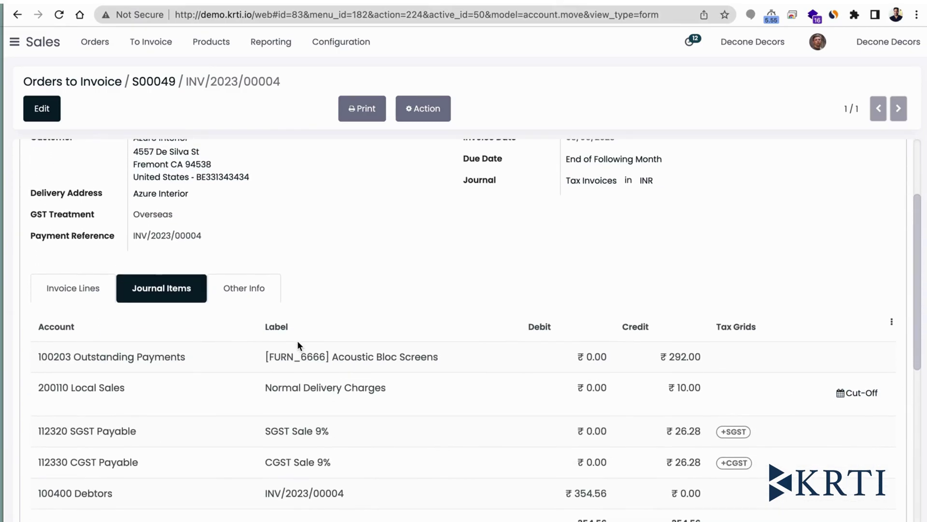
pyautogui.scroll(1, 298, 344)
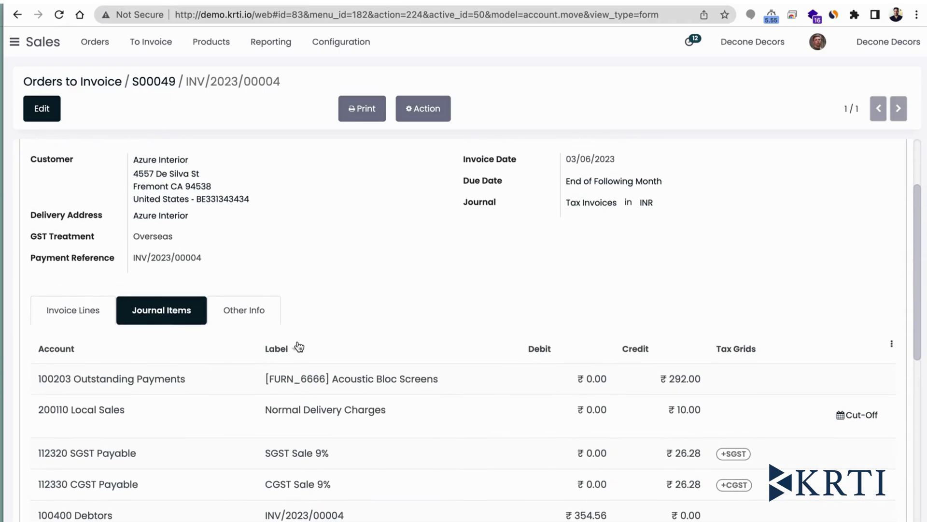
pyautogui.scroll(2, 298, 343)
pyautogui.scroll(2, 299, 347)
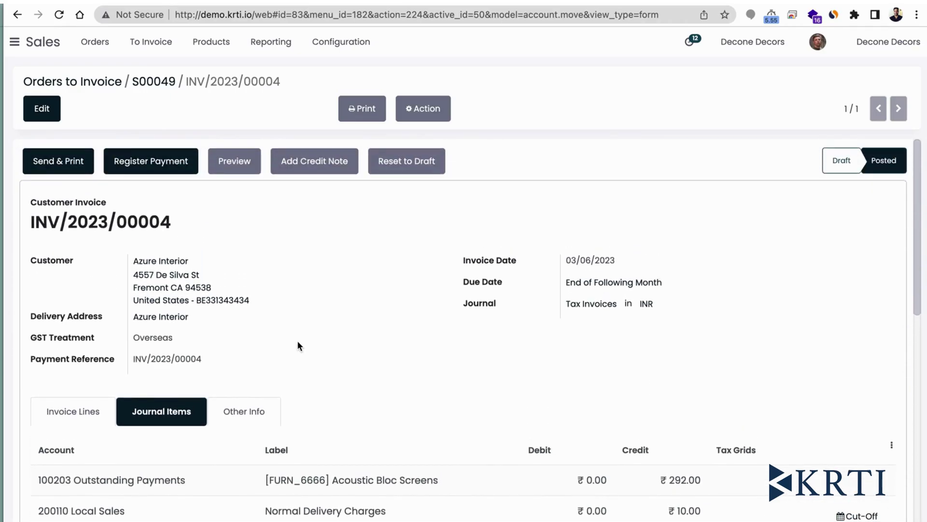
pyautogui.click(92, 413)
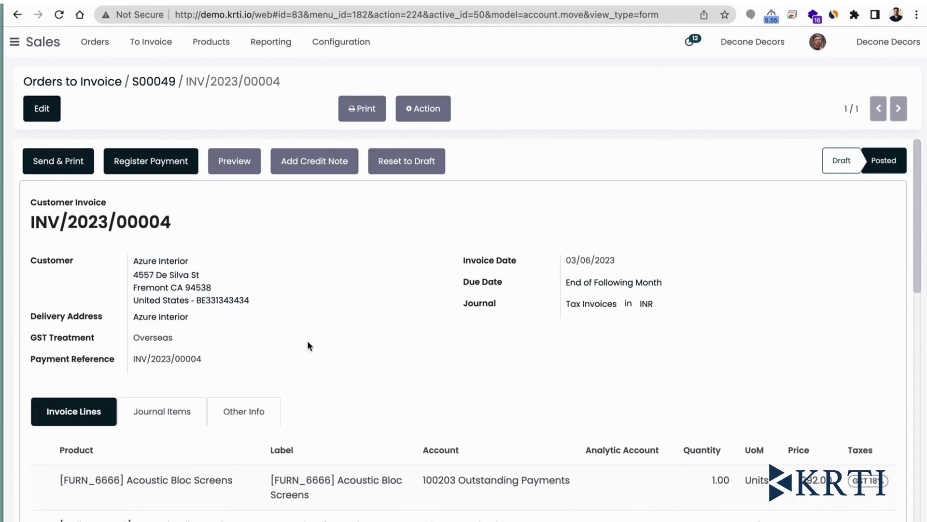
# Register a payment of ₹354.56 in INR for the invoice, keeping the proposed bank journal and the payment date 03/06/2023
pyautogui.scroll(-1, 308, 341)
pyautogui.scroll(1, 308, 342)
pyautogui.scroll(-2, 416, 236)
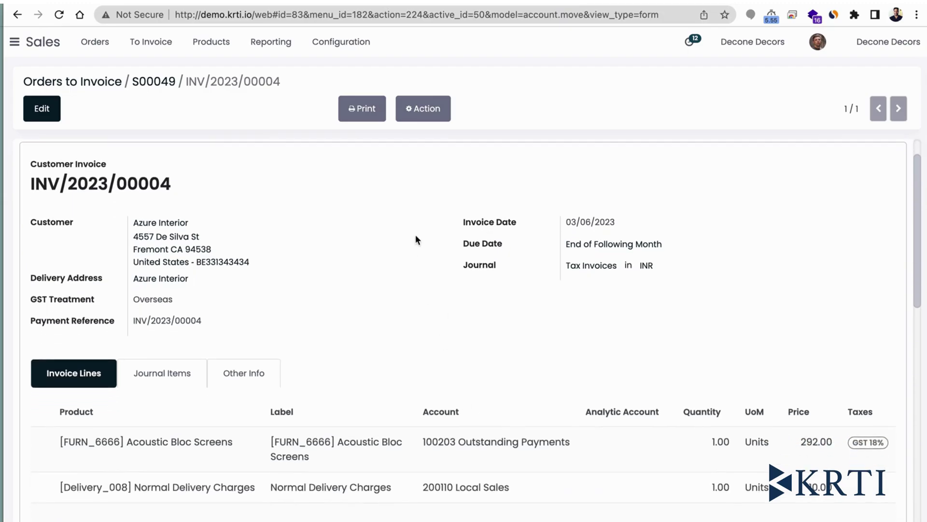
pyautogui.scroll(2, 415, 235)
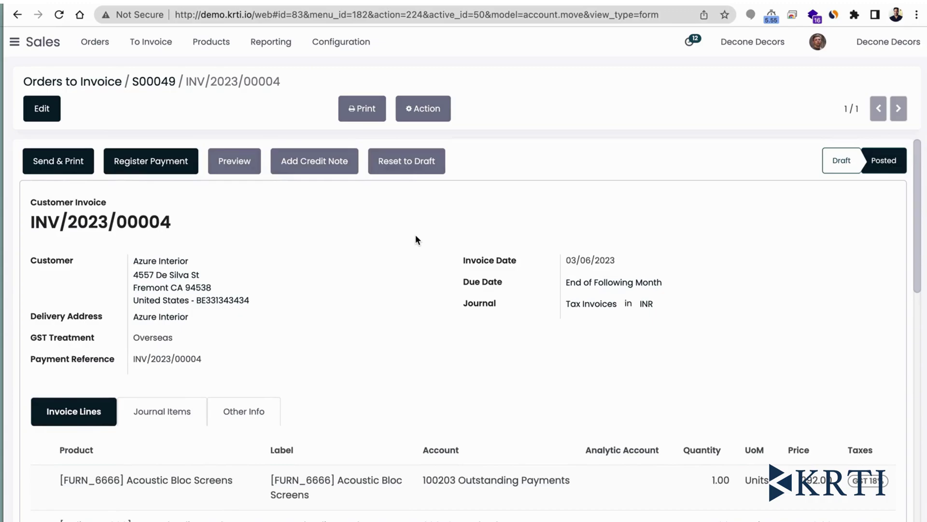
pyautogui.click(154, 161)
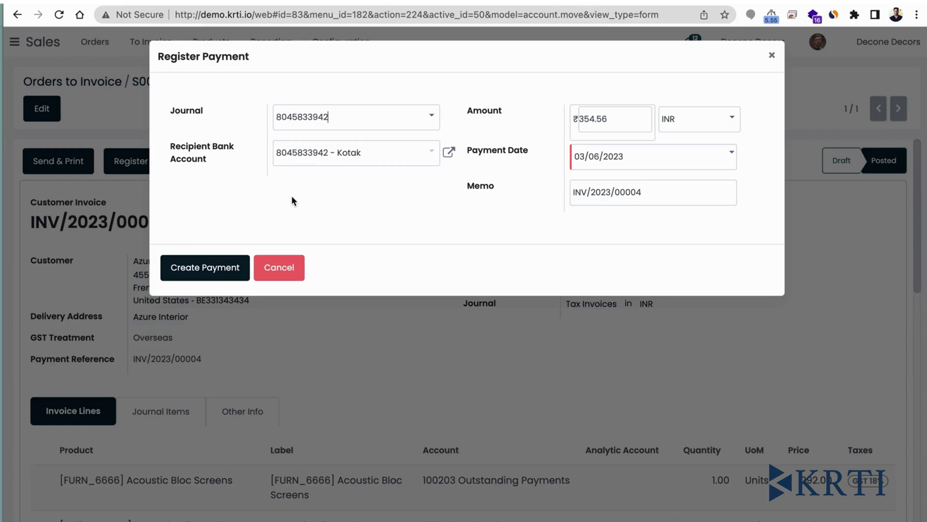
pyautogui.click(215, 276)
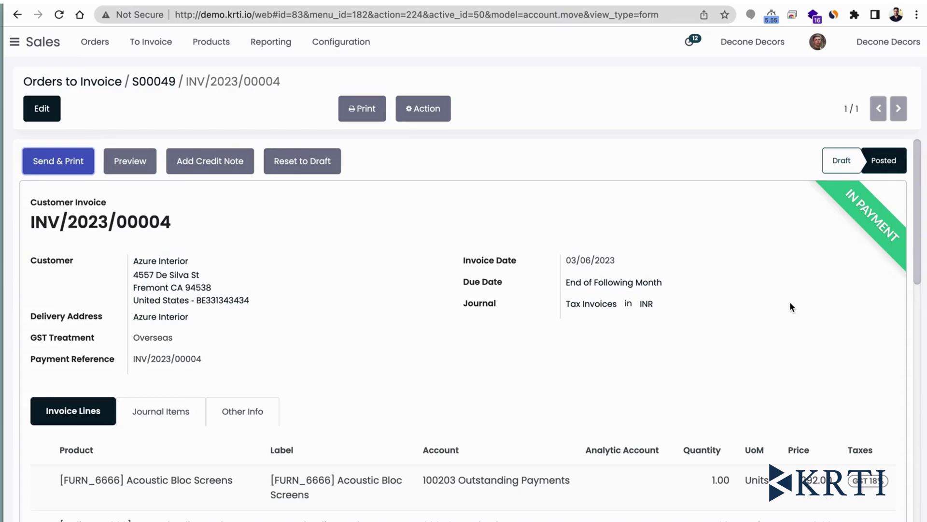
pyautogui.scroll(-3, 758, 347)
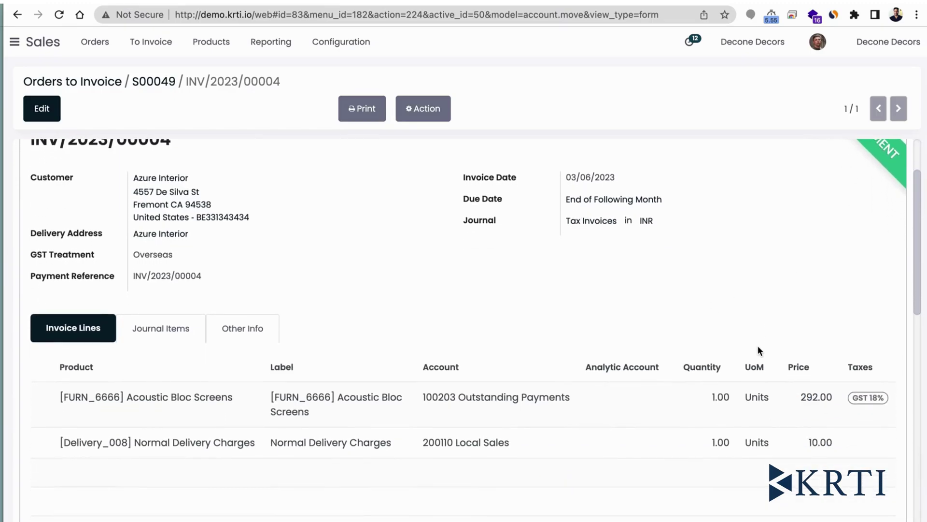
pyautogui.scroll(3, 758, 351)
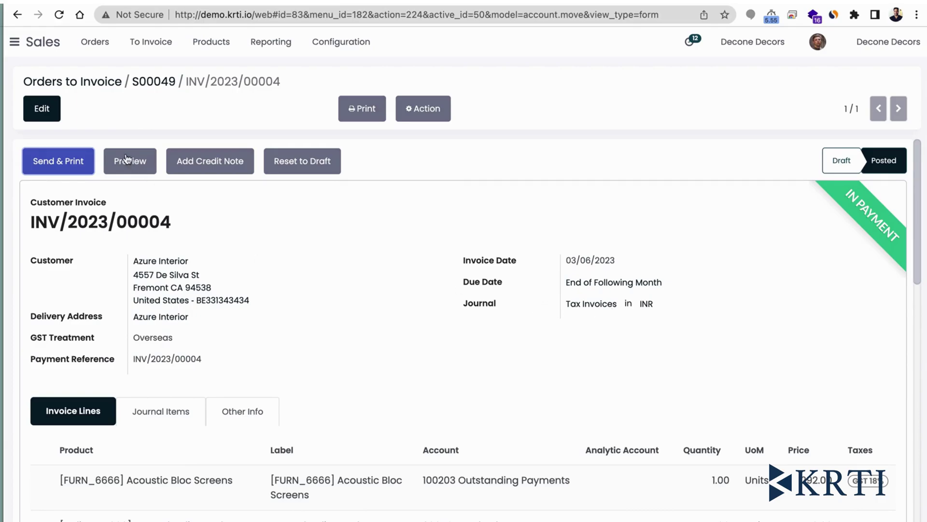